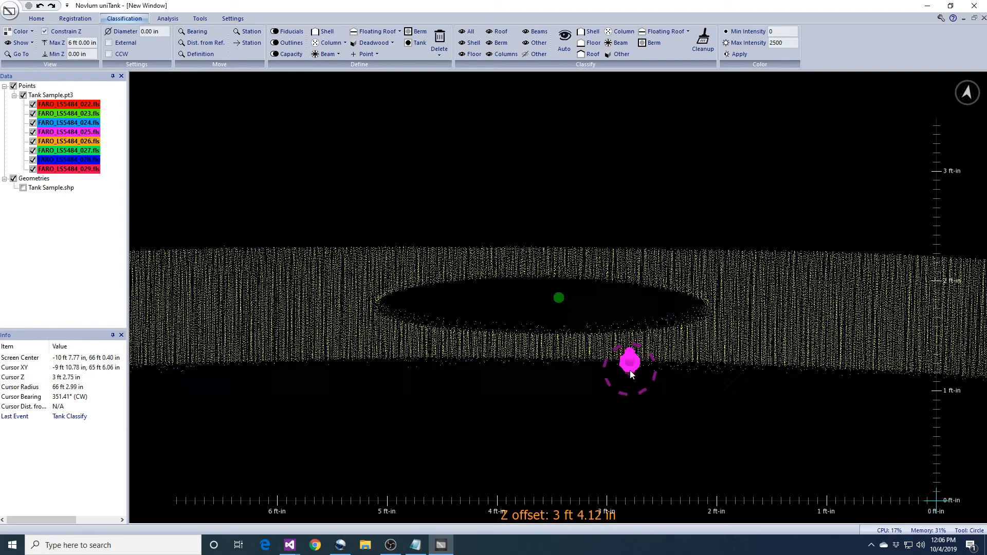
# Enclose the manhole on the tank shell in a circle about 3 ft 1 in across and classify its points as Other for all scans.
pyautogui.click(440, 202)
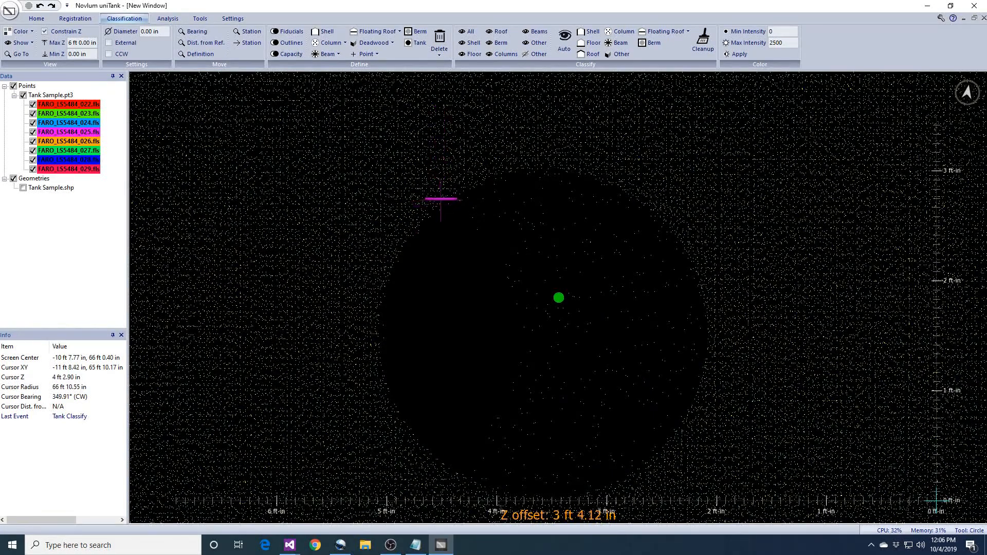
pyautogui.click(643, 478)
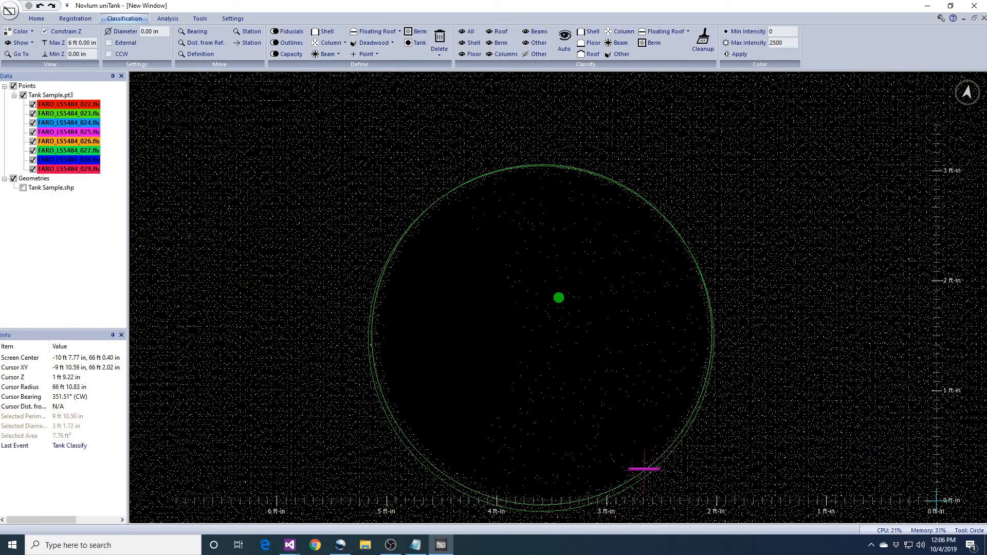
pyautogui.click(622, 55)
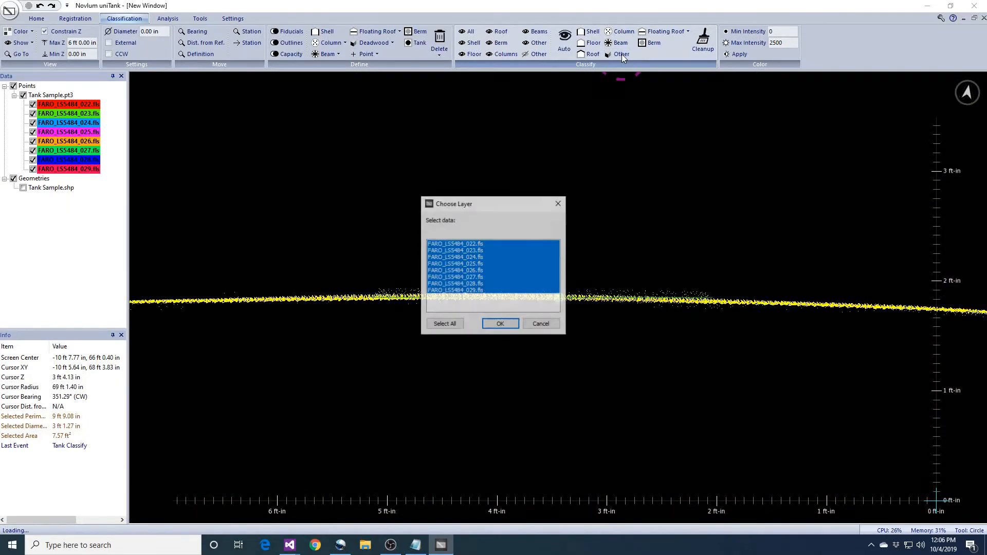
pyautogui.click(517, 324)
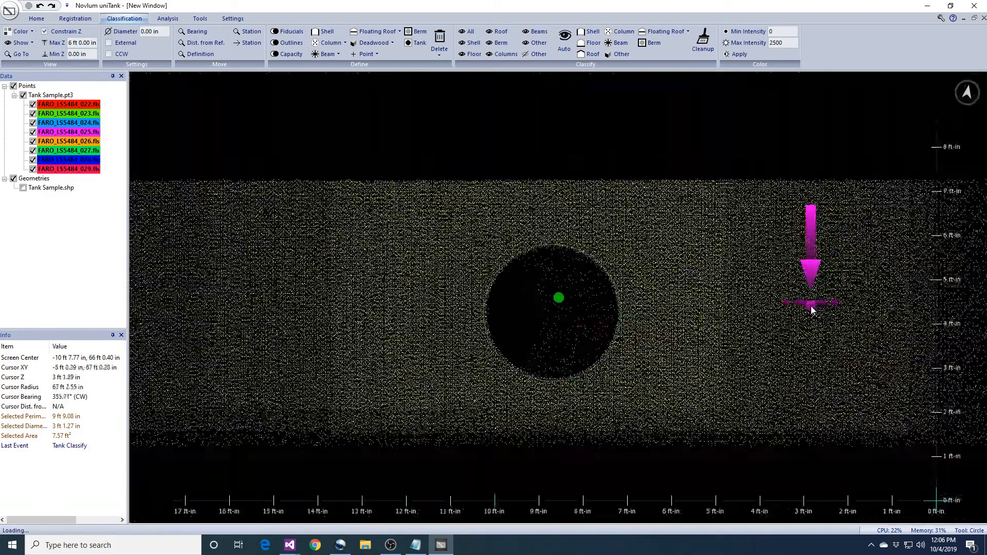
# Draw a circle about 3 ft 1 in in diameter around the second manhole, on the opposite side of the tank shell.
pyautogui.scroll(-5, 811, 308)
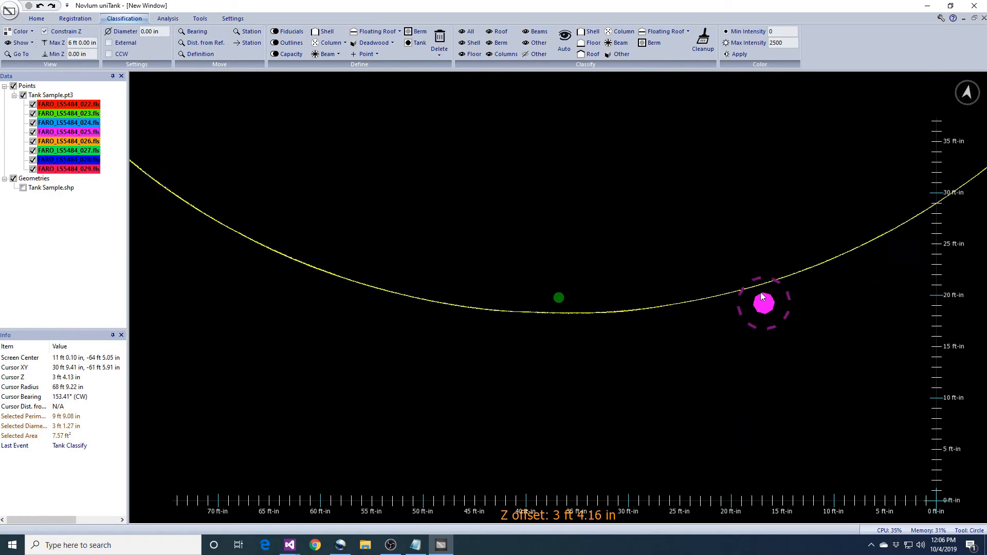
pyautogui.moveTo(746, 298); pyautogui.dragTo(739, 461, button='middle')
pyautogui.scroll(5, 735, 442)
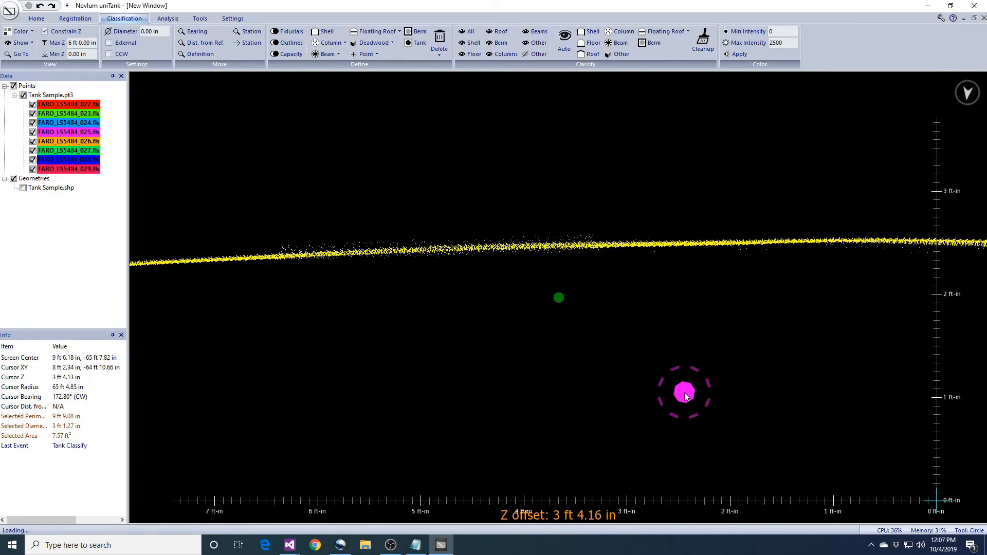
pyautogui.moveTo(690, 381); pyautogui.dragTo(697, 435, button='middle')
pyautogui.keyDown('ctrl'); pyautogui.scroll(-3, 697, 431); pyautogui.keyUp('ctrl')
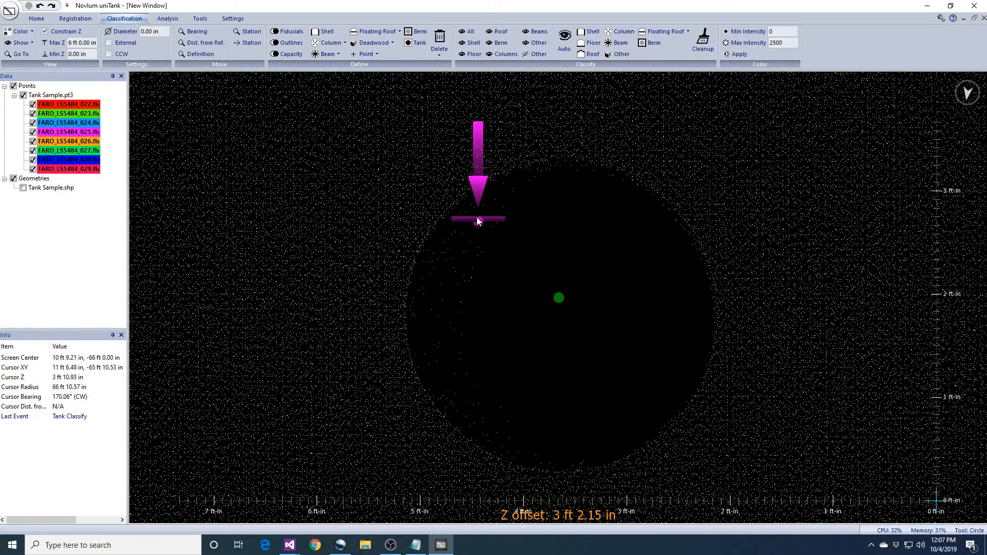
pyautogui.moveTo(468, 185)
pyautogui.mouseDown()
pyautogui.moveTo(628, 427)
pyautogui.moveTo(653, 447)
pyautogui.mouseUp()
pyautogui.click(642, 266)
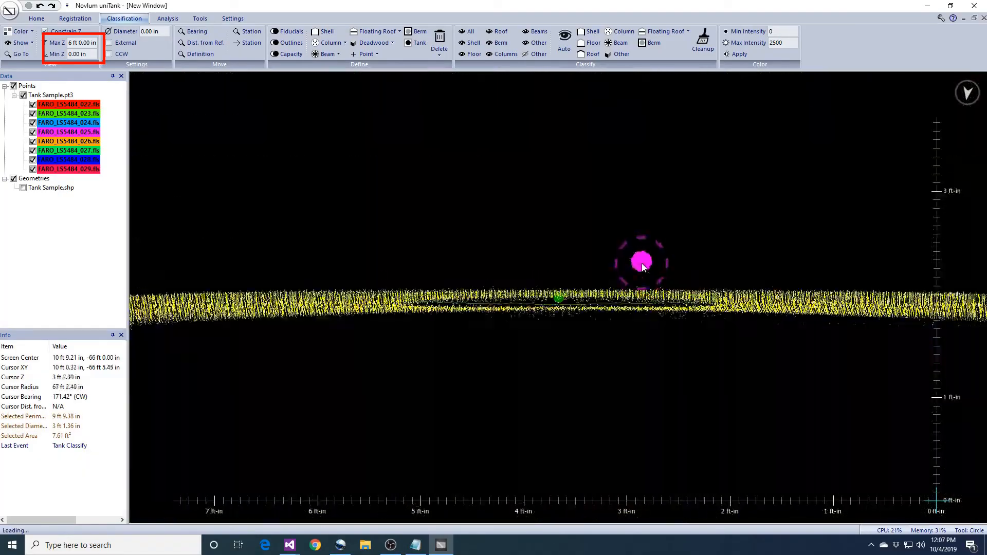
# Classify the points inside the second manhole's circle as Other for all scans, accepting the current Z limits.
pyautogui.click(620, 54)
pyautogui.press('Return')
pyautogui.press('Return')
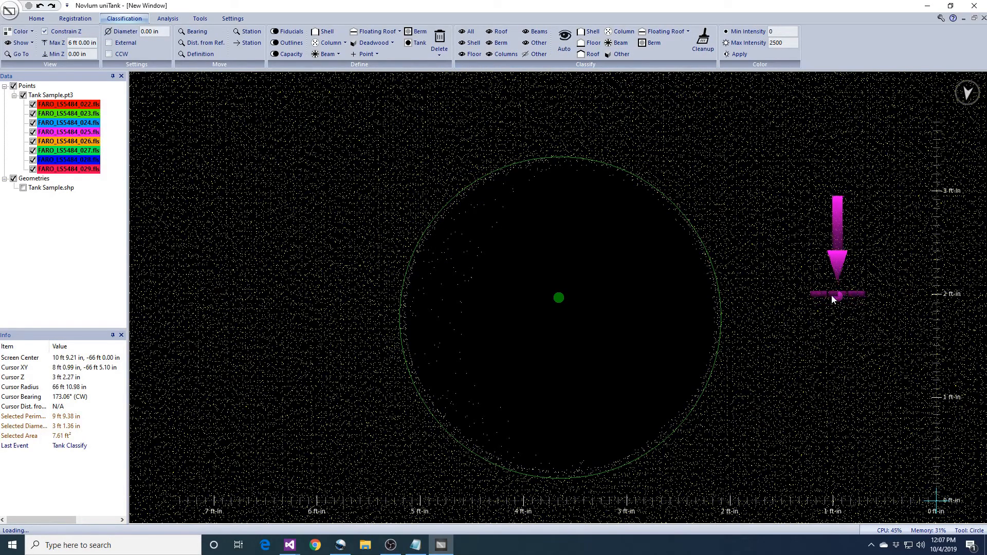
pyautogui.click(781, 242)
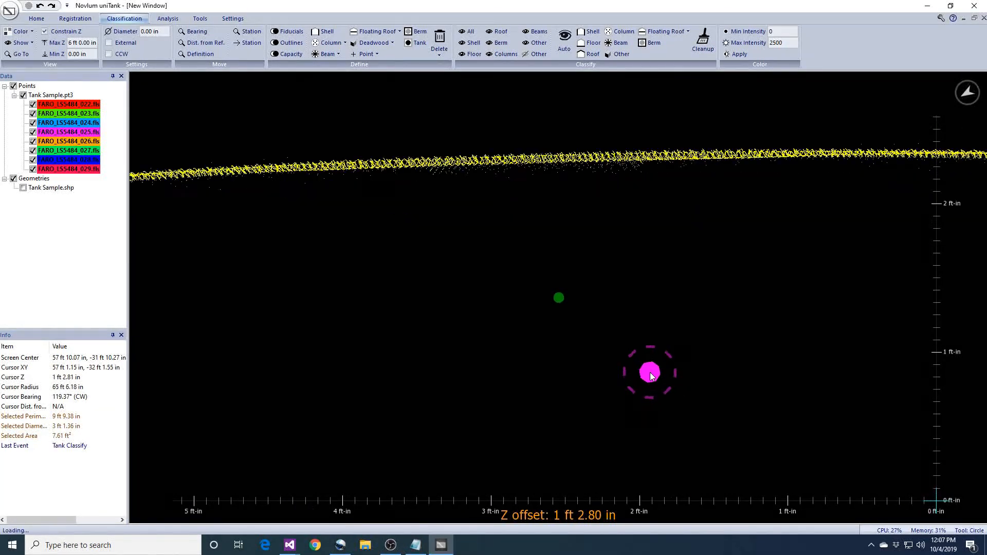
# Draw a four-sided polygon of about 2.7 ft² around the stray points just beside the shell line at the smaller opening.
pyautogui.click(37, 19)
pyautogui.click(152, 40)
pyautogui.click(391, 242)
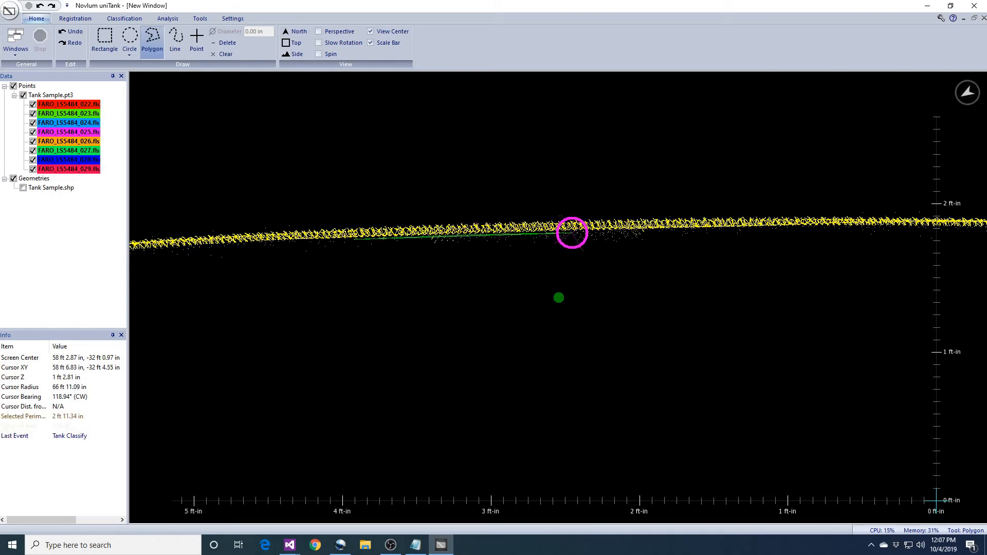
pyautogui.click(746, 229)
pyautogui.click(817, 359)
pyautogui.doubleClick(343, 378)
# Classify the points inside the four-sided polygon as Other for all scans, accepting the current Z limits.
pyautogui.click(125, 19)
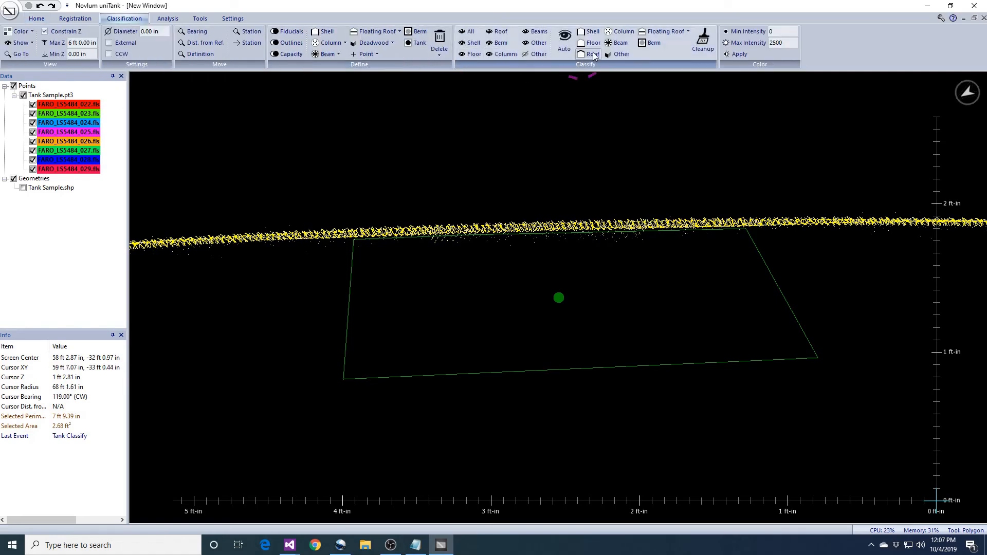
pyautogui.click(624, 55)
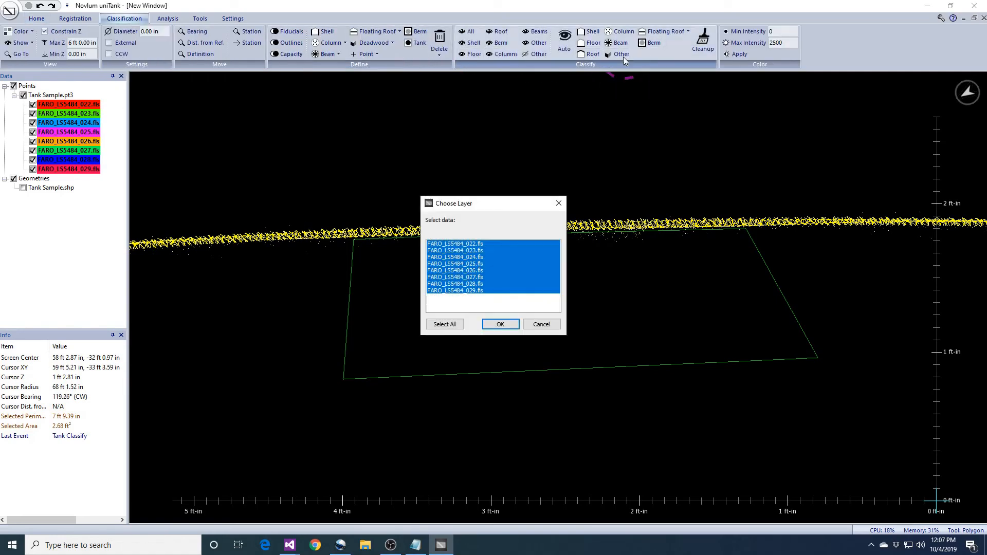
pyautogui.click(494, 325)
pyautogui.click(546, 292)
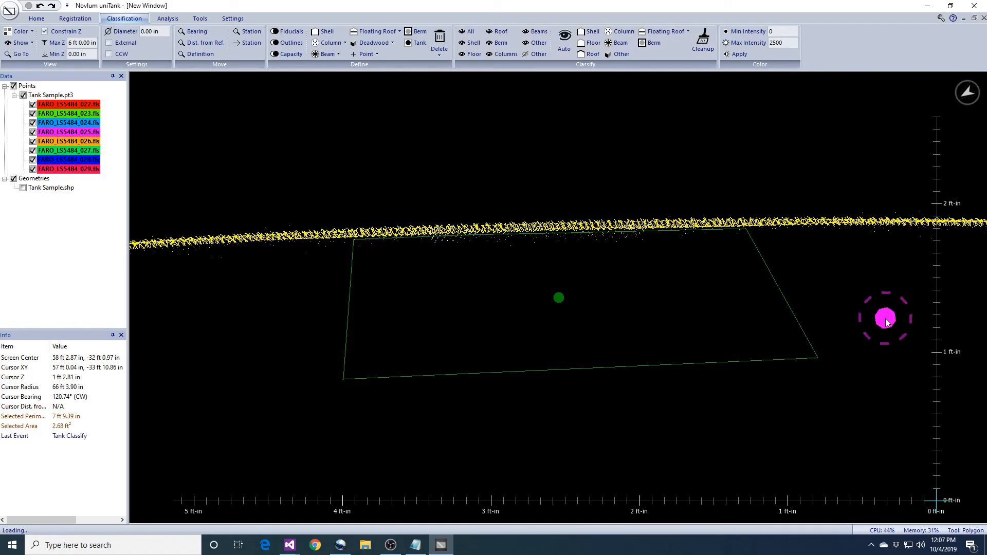
pyautogui.moveTo(886, 319); pyautogui.dragTo(884, 273, button='middle')
pyautogui.scroll(-4, 884, 273)
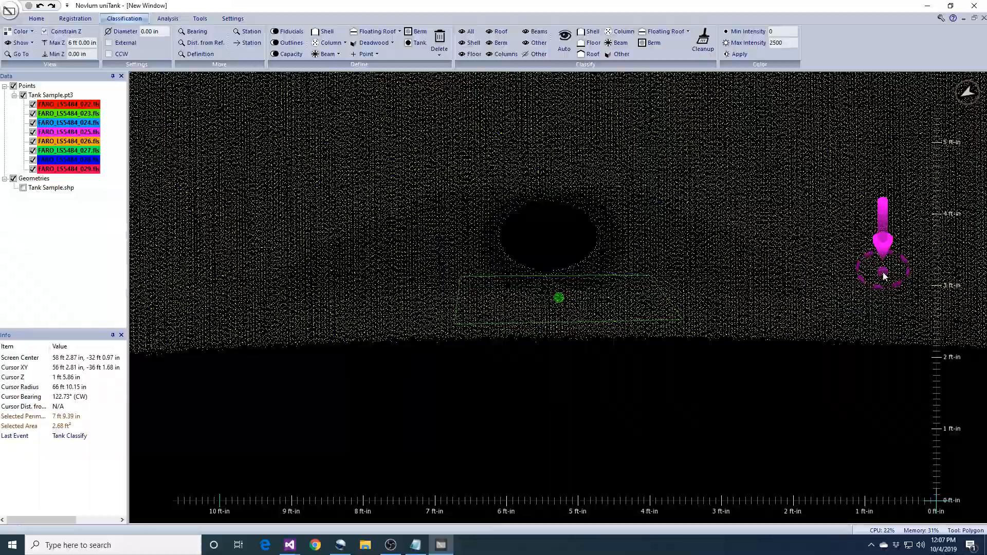
pyautogui.scroll(-2, 883, 275)
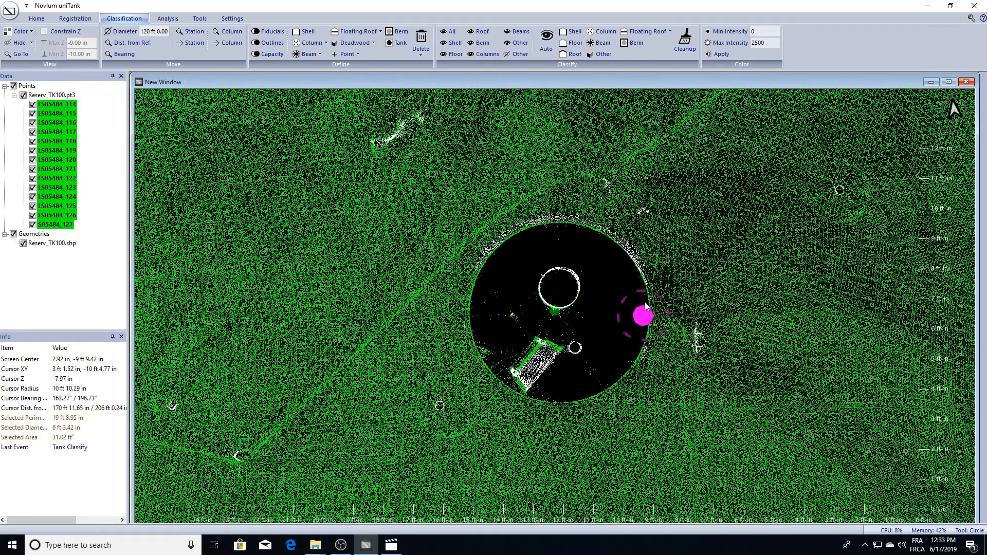
# Classify the points inside the sump circle on the Reserv_TK100 floor as Other, with Z limits of 100 ft and -100 ft.
pyautogui.click(603, 54)
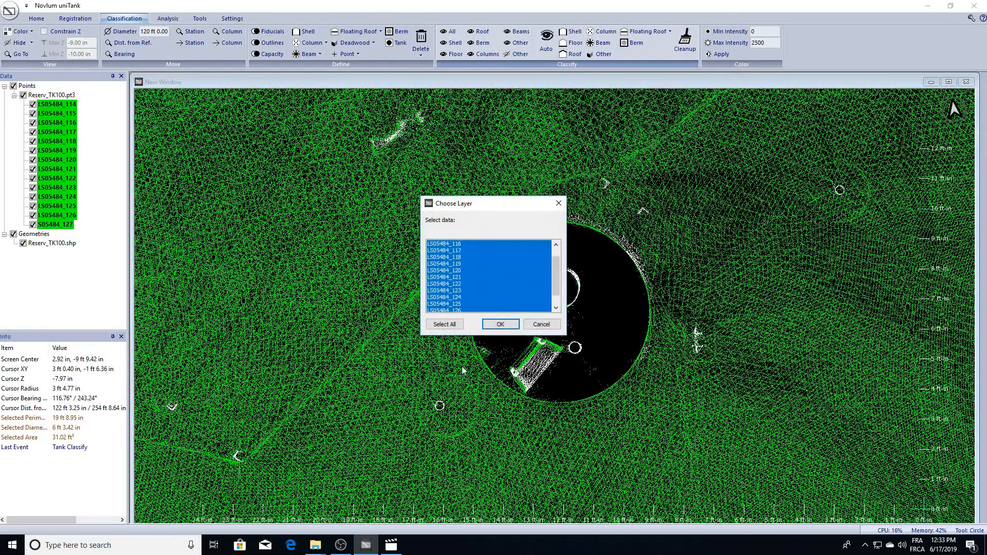
pyautogui.click(497, 325)
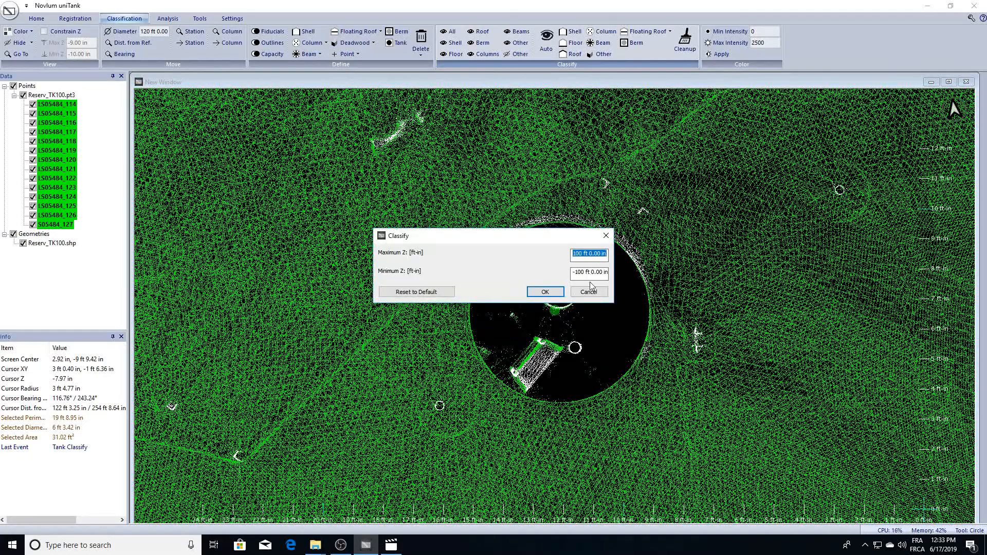
pyautogui.click(560, 291)
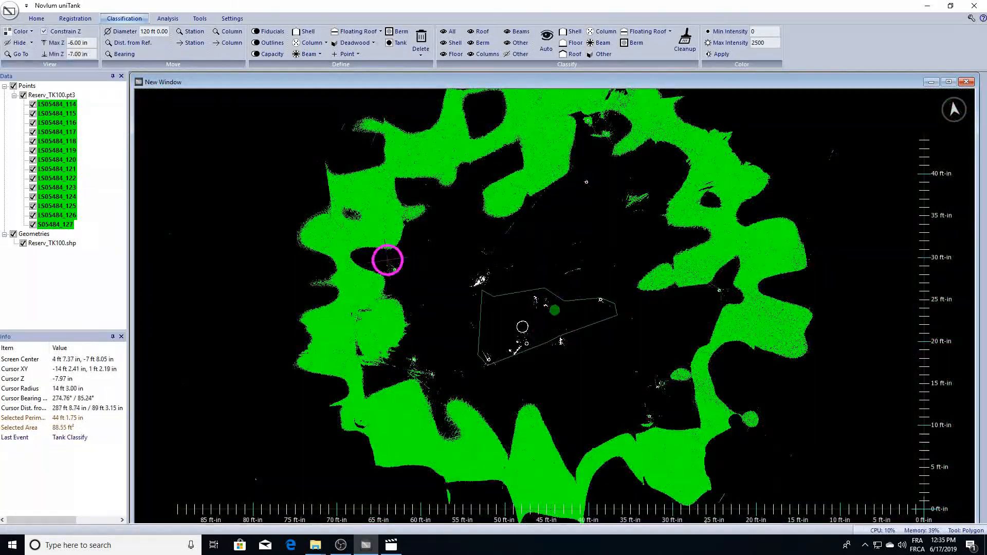
# Outline the stray points inside the green floor ring with a polygon of about 625 ft² in the -7 to -6 in slice.
pyautogui.click(384, 260)
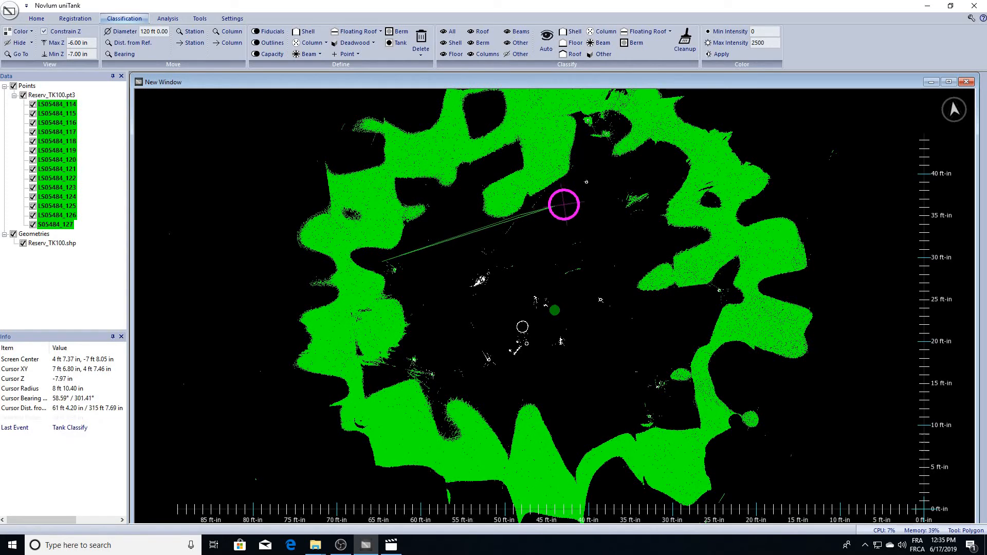
pyautogui.click(658, 171)
pyautogui.click(663, 246)
pyautogui.click(613, 295)
pyautogui.click(651, 333)
pyautogui.click(681, 418)
pyautogui.click(659, 419)
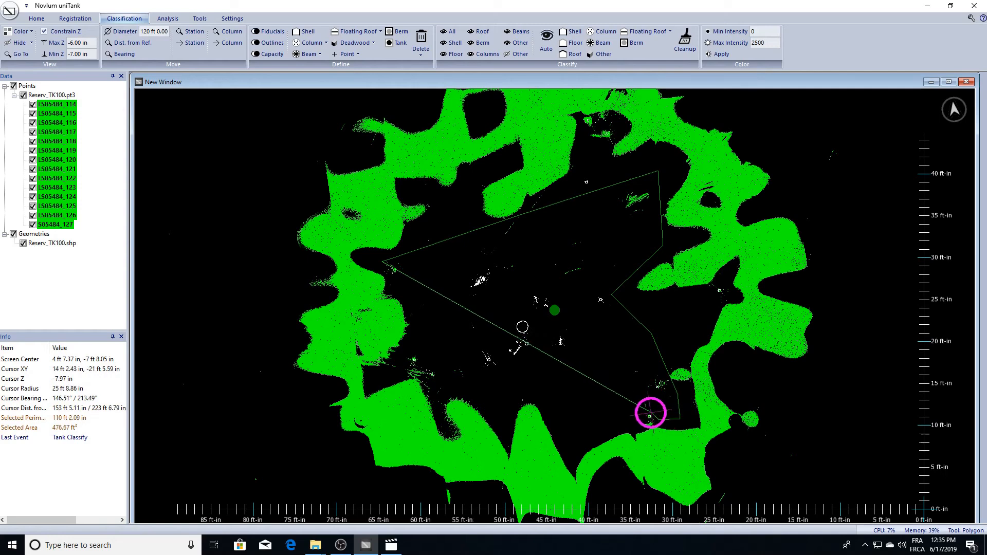
pyautogui.click(494, 376)
pyautogui.click(450, 382)
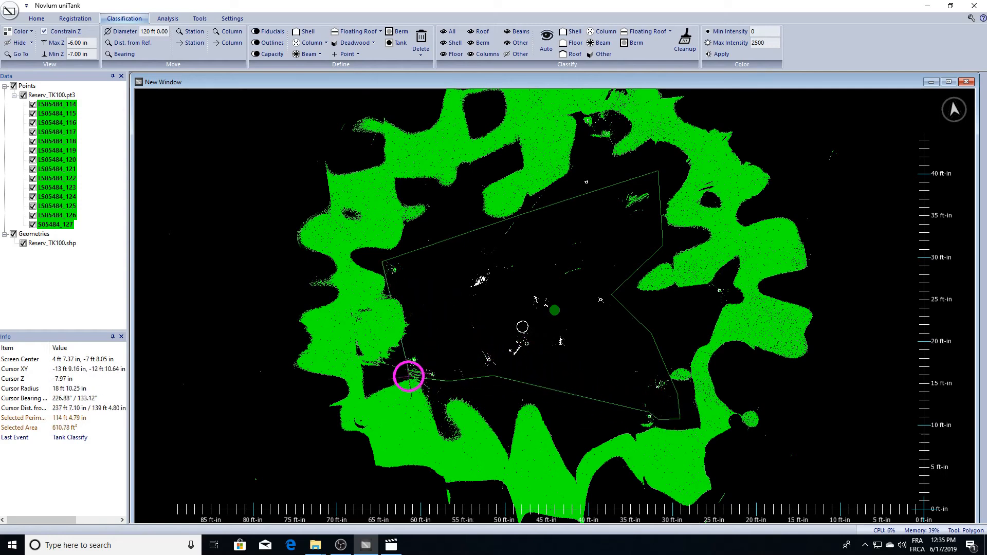
pyautogui.click(400, 371)
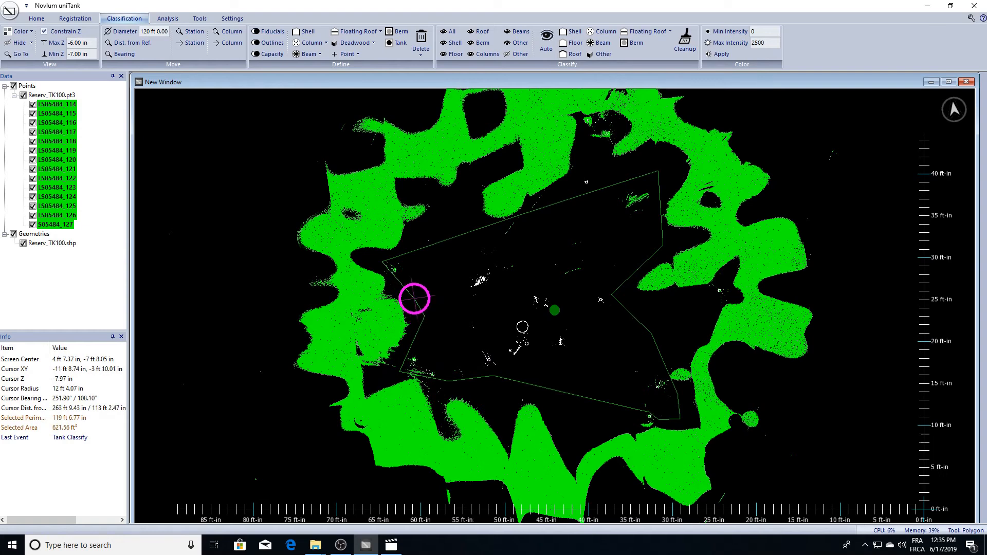
pyautogui.doubleClick(398, 292)
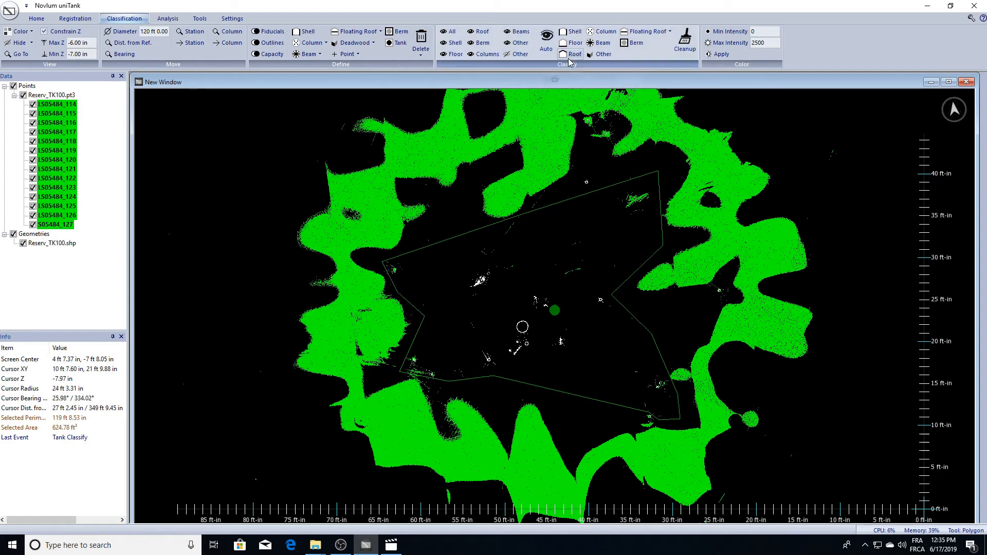
# Classify the points inside the 625 ft² polygon as Other for all scans.
pyautogui.click(572, 54)
pyautogui.click(453, 324)
pyautogui.click(500, 325)
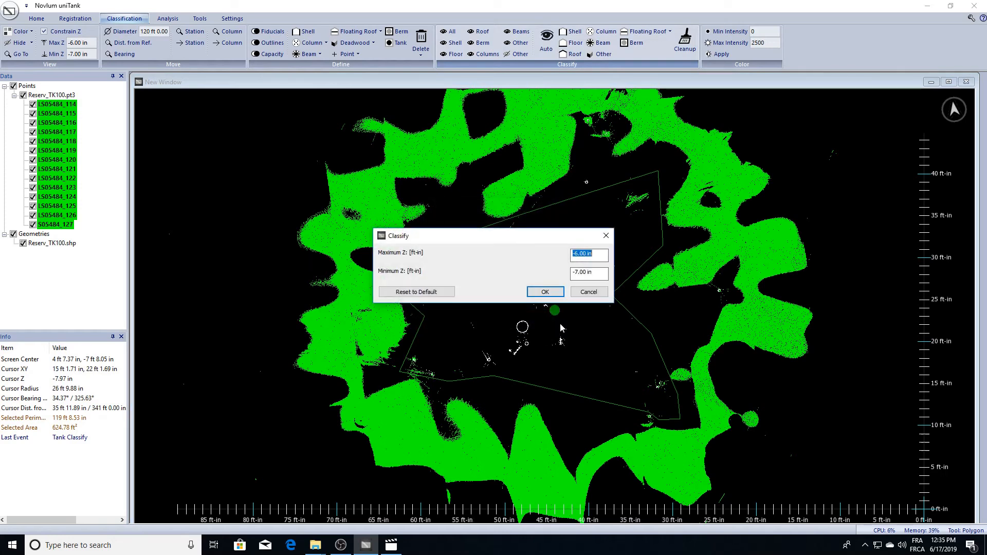
pyautogui.press('Return')
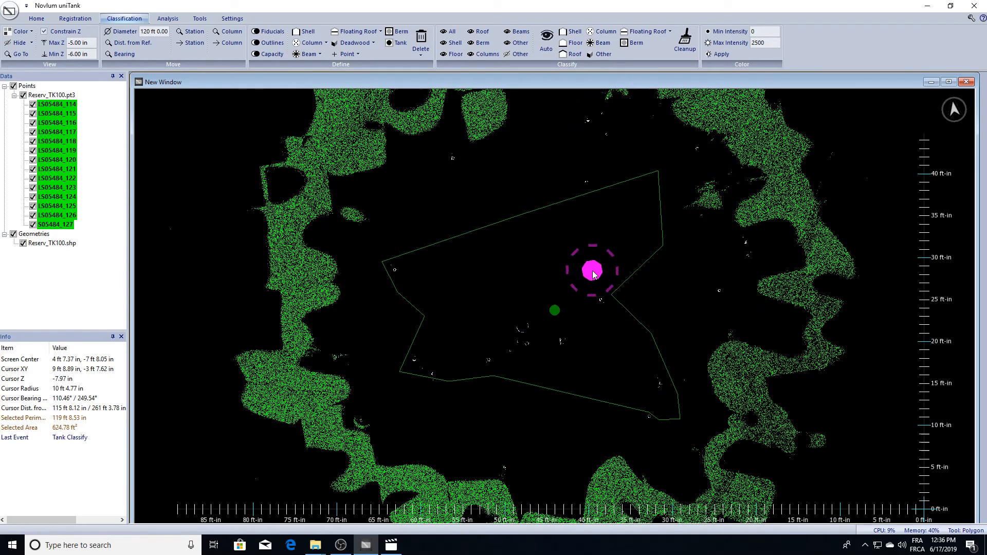
# Outline the stray points in the -6 to -5 in slice with a polygon of about 1,284 ft² and classify them as Other, maximum Z 100.
pyautogui.scroll(-3, 532, 309)
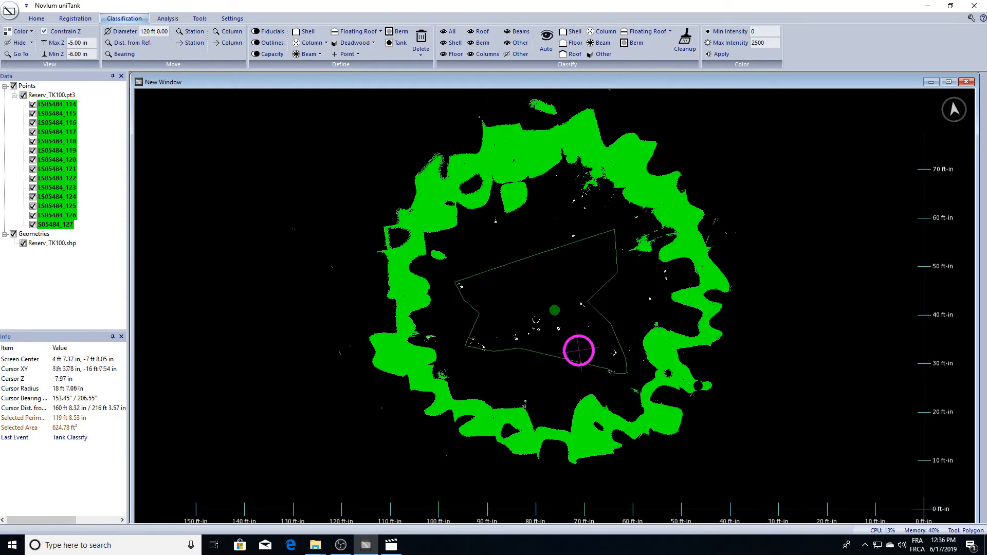
pyautogui.click(545, 187)
pyautogui.click(583, 211)
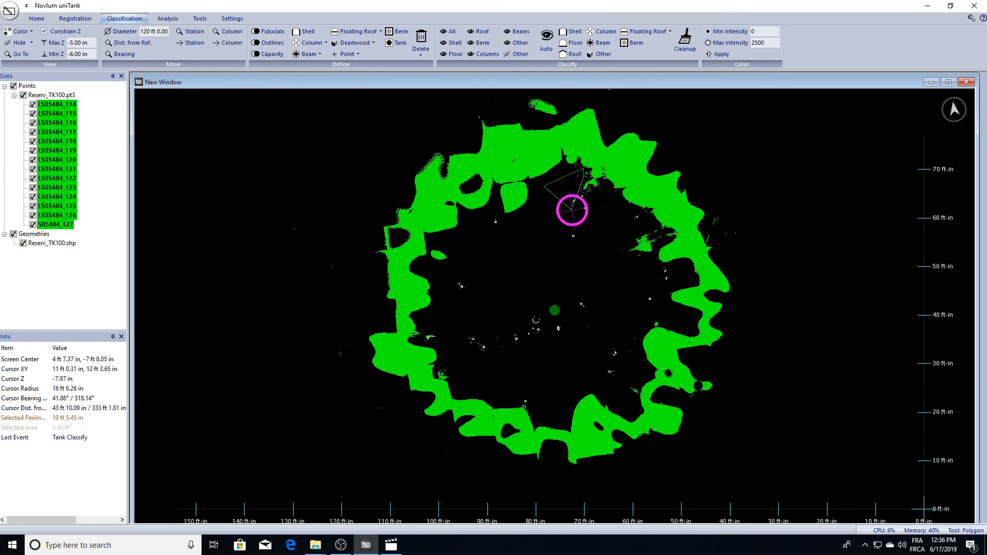
pyautogui.click(618, 190)
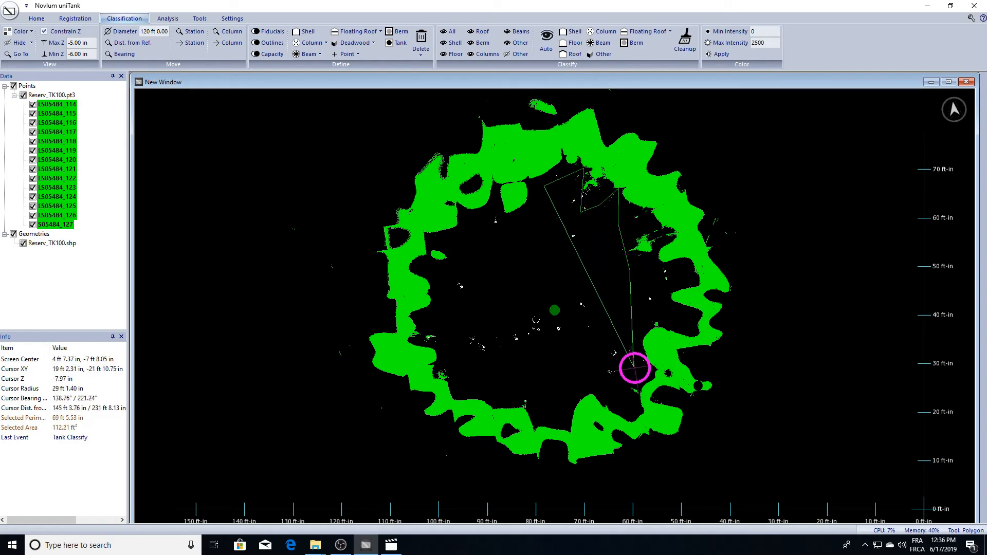
pyautogui.click(640, 396)
pyautogui.click(592, 379)
pyautogui.click(506, 364)
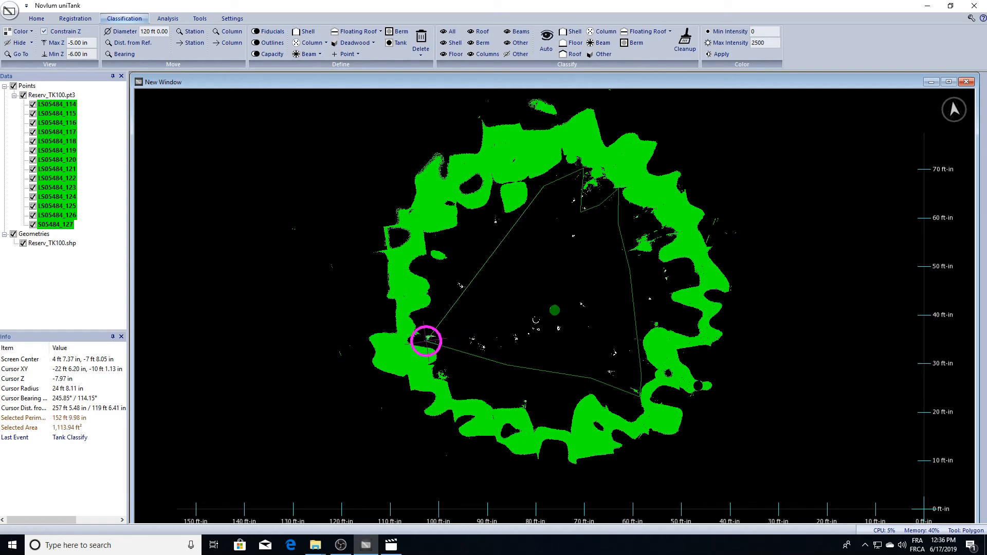
pyautogui.click(423, 340)
pyautogui.click(457, 258)
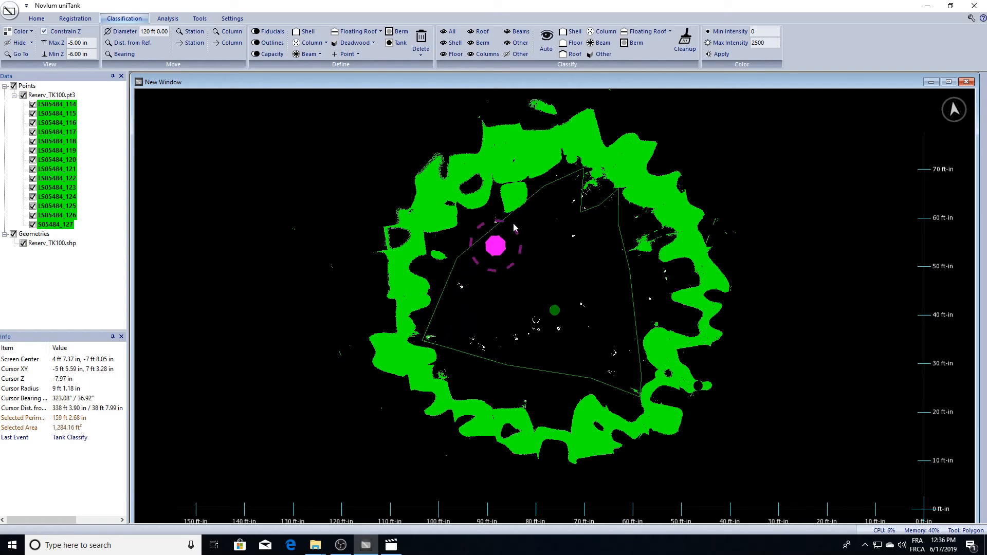
pyautogui.click(600, 55)
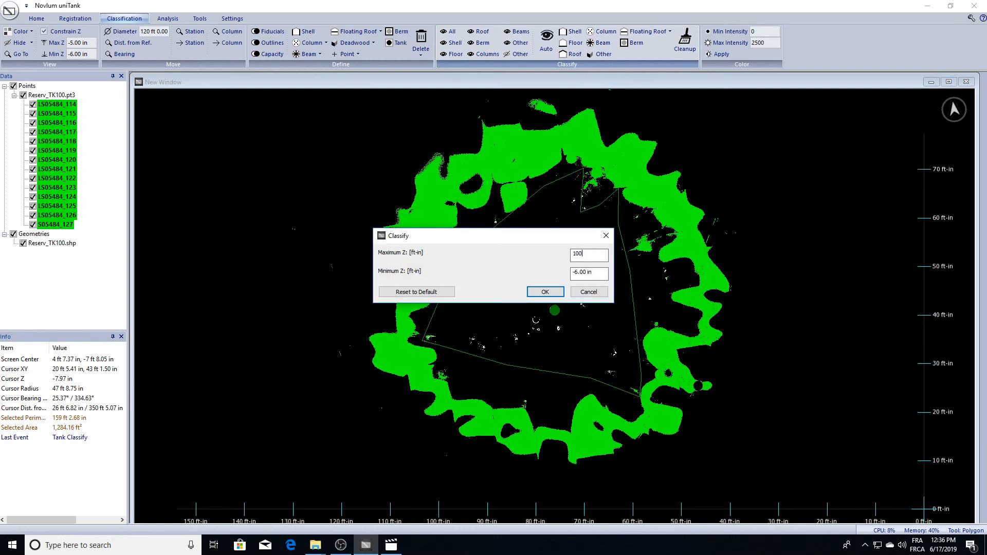
pyautogui.press('Return')
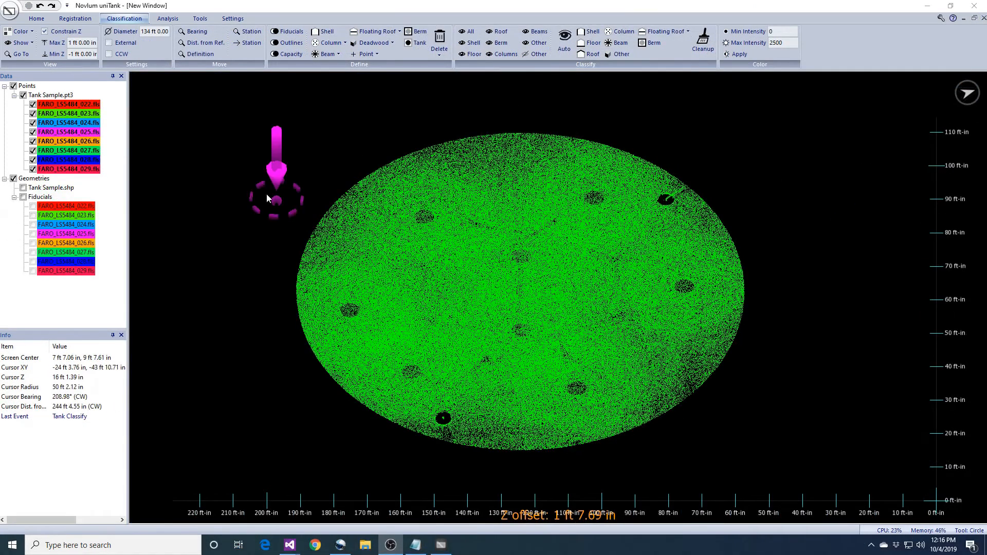
# Enclose the whole tank floor in a circle about 141 ft in diameter and clean up its Floor classification for all scans, cutoff threshold 1 in.
pyautogui.click(315, 159)
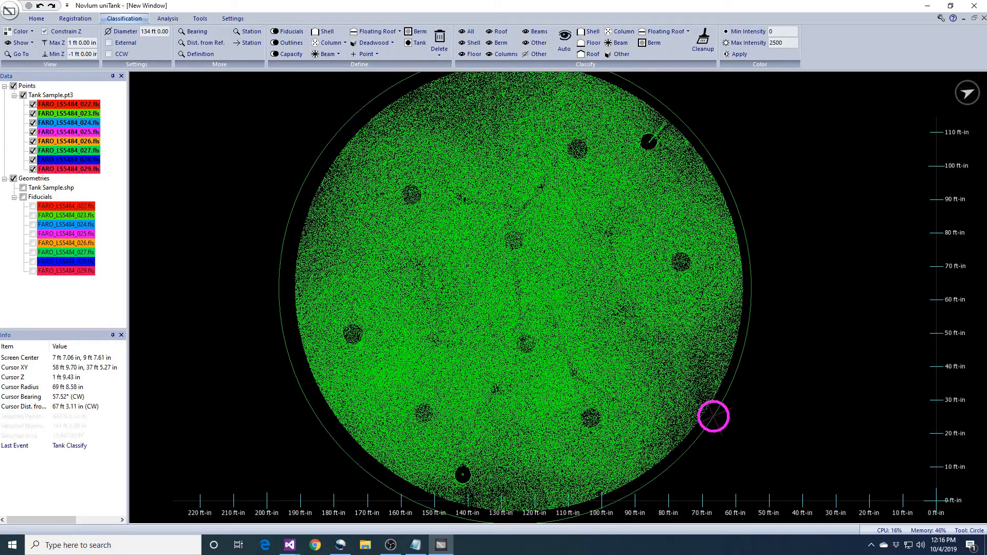
pyautogui.click(714, 416)
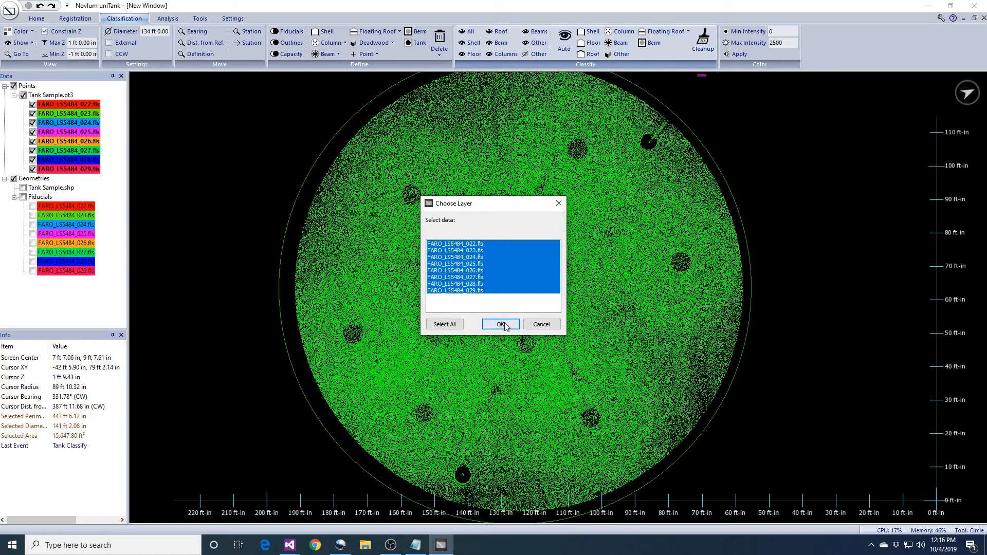
pyautogui.click(501, 325)
pyautogui.click(501, 292)
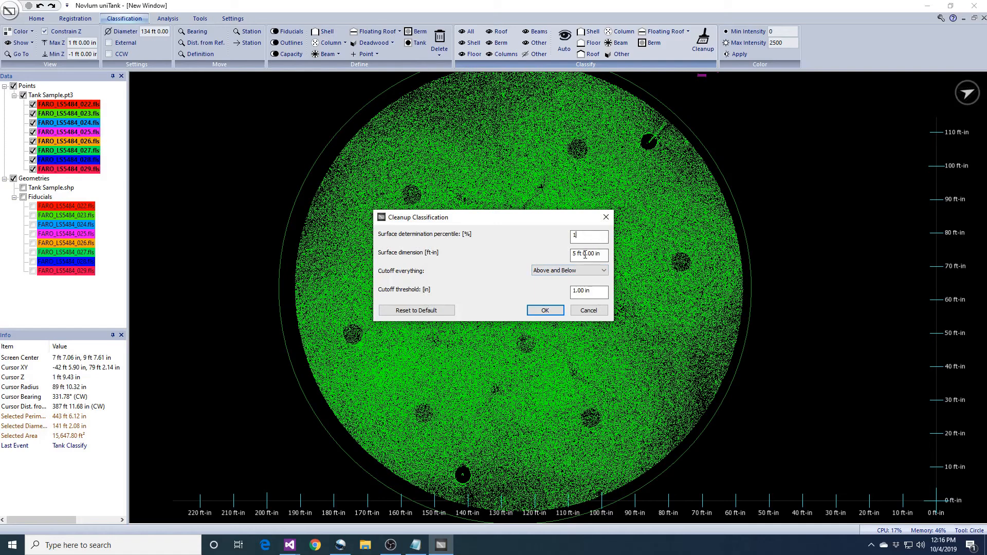
pyautogui.click(582, 271)
pyautogui.click(580, 287)
pyautogui.click(562, 311)
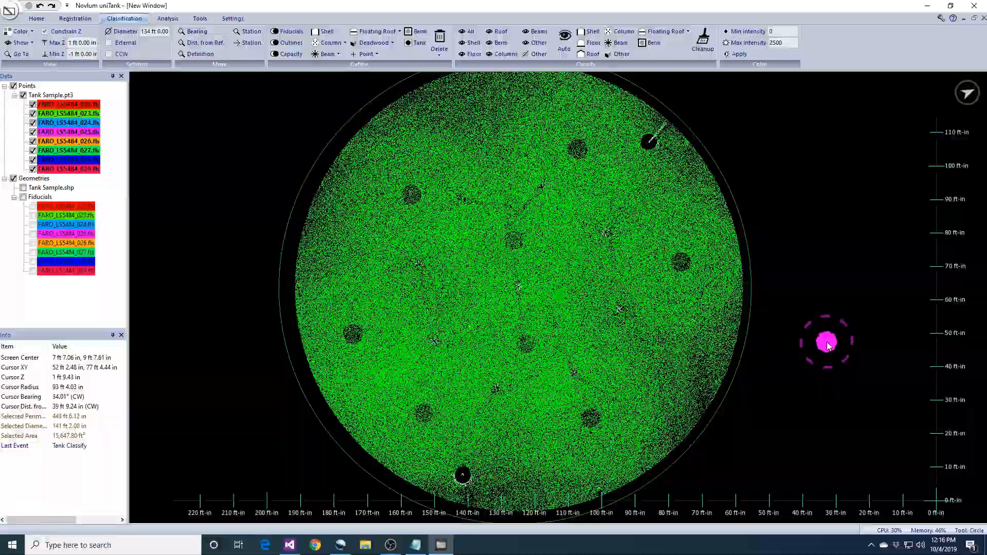
# Inspect the cleaned-up floor points up close and display only the shell points of the whole tank.
pyautogui.scroll(5, 787, 341)
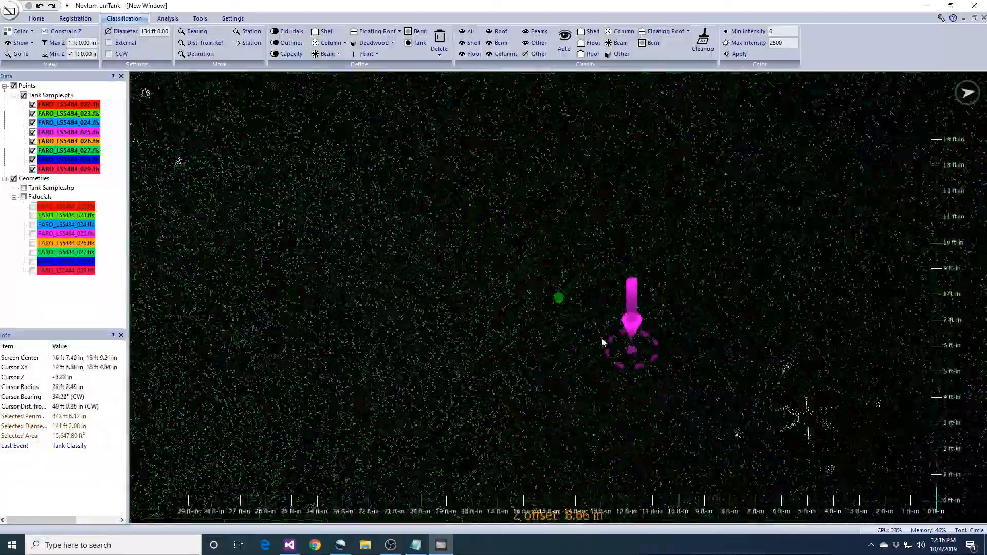
pyautogui.moveTo(602, 342); pyautogui.dragTo(566, 266, button='middle')
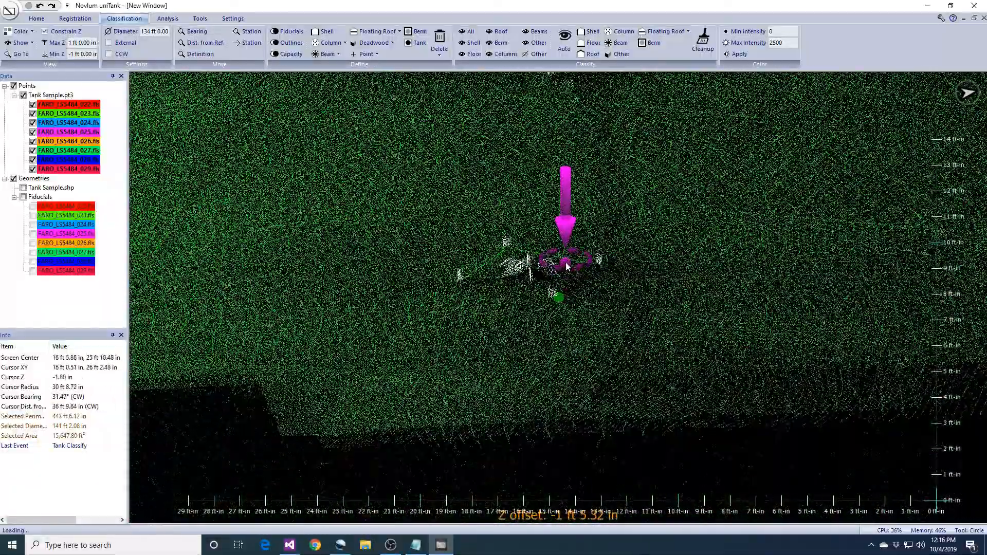
pyautogui.moveTo(748, 263); pyautogui.dragTo(826, 228, button='middle')
pyautogui.click(473, 45)
pyautogui.scroll(-5, 607, 262)
pyautogui.scroll(-2, 601, 256)
pyautogui.moveTo(552, 208); pyautogui.dragTo(573, 275, button='middle')
pyautogui.scroll(-3, 569, 308)
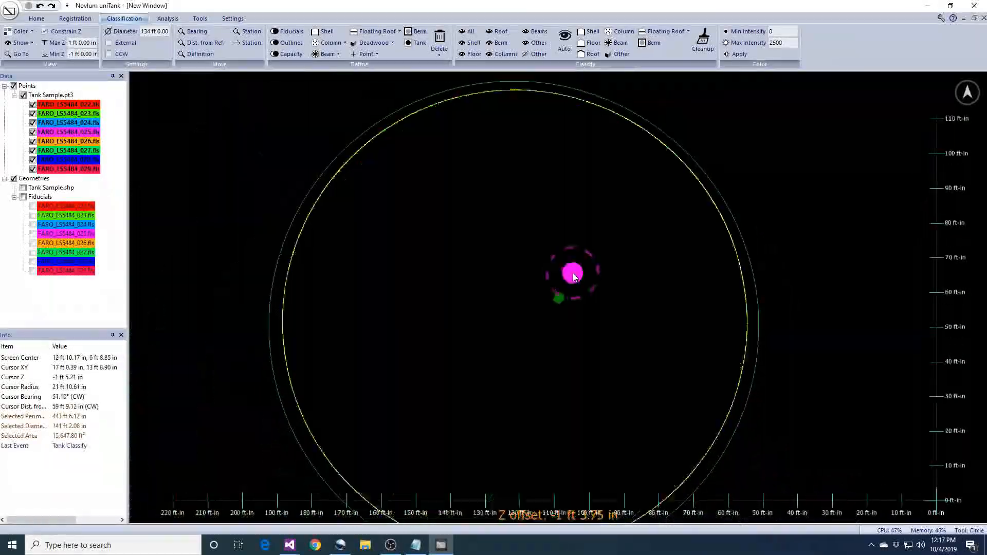
# Clean up the Shell classification for all scans, with cutoff Outside and Inside, surface dimension 10 ft, threshold 1 in and minimum Z -1 ft.
pyautogui.click(703, 42)
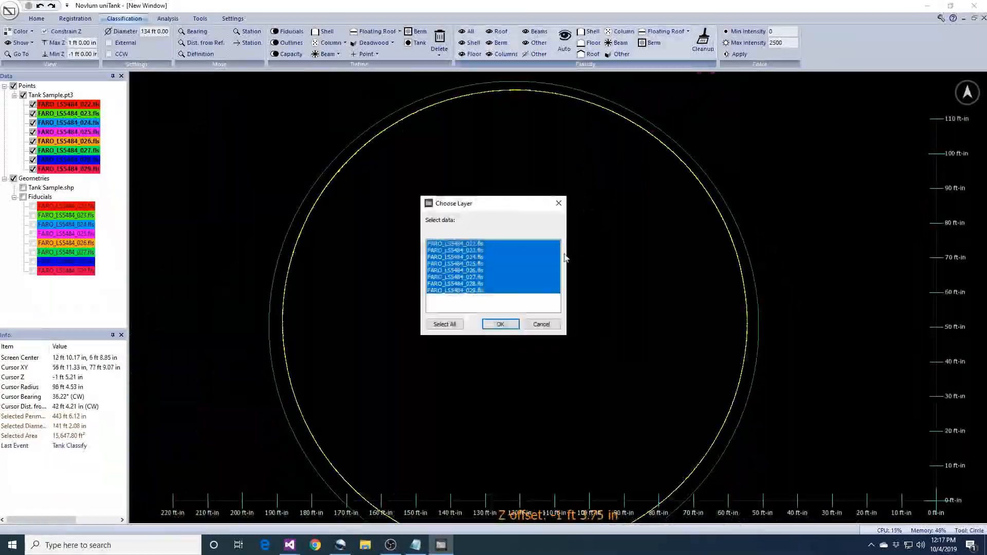
pyautogui.click(512, 326)
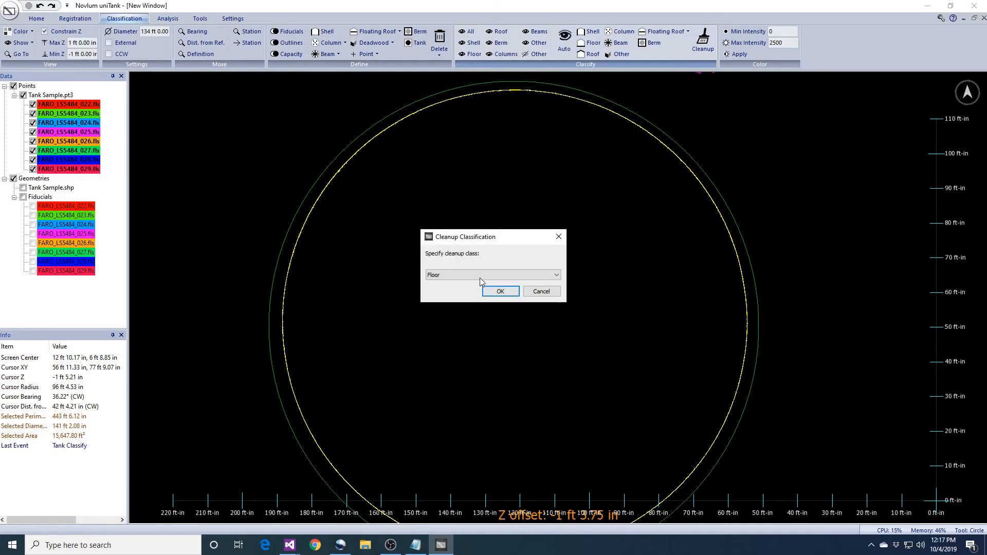
pyautogui.click(512, 292)
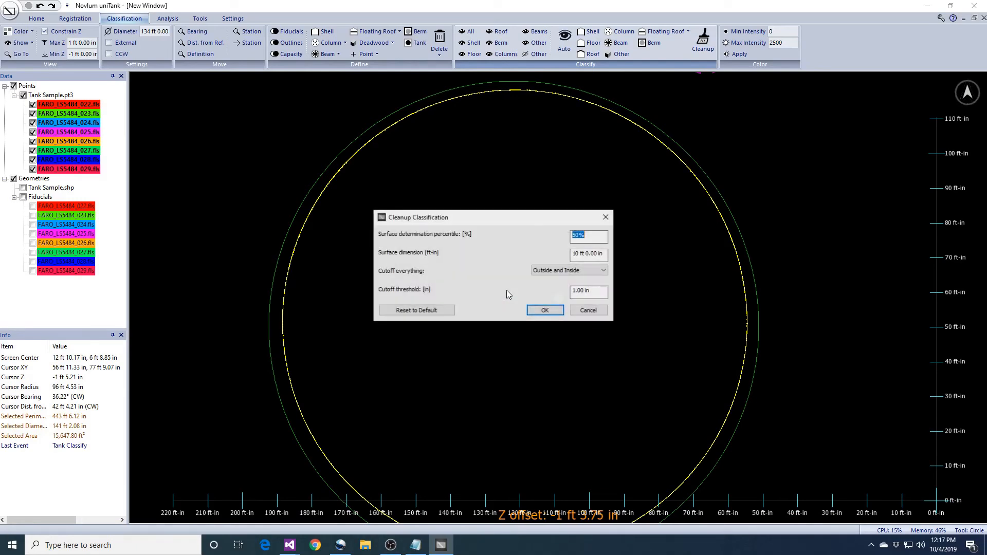
pyautogui.click(543, 310)
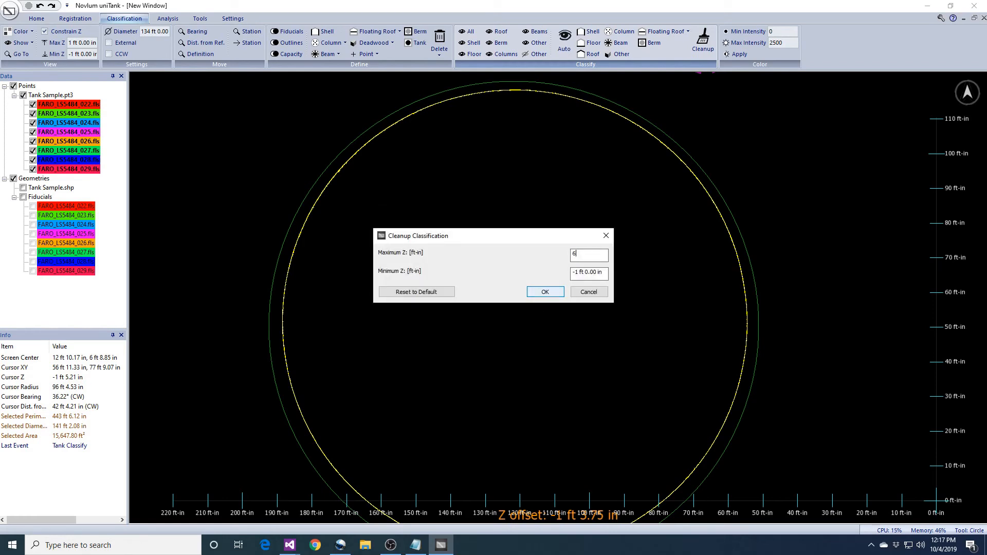
pyautogui.click(549, 292)
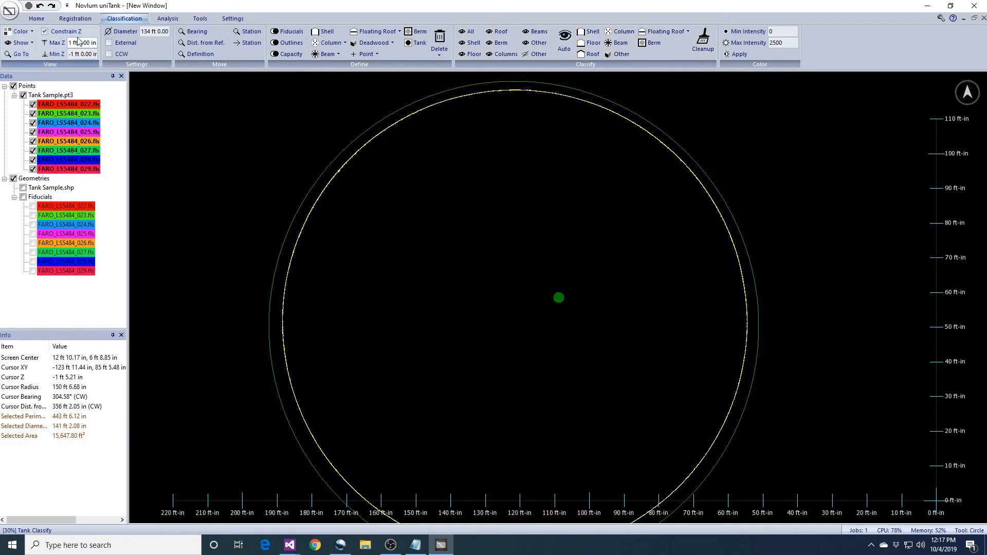
# Turn off the Z constraint and examine the cleaned-up shell points closely at several places around the tank wall.
pyautogui.scroll(5, 578, 232)
pyautogui.moveTo(528, 220); pyautogui.dragTo(729, 379, button='middle')
pyautogui.moveTo(729, 378); pyautogui.dragTo(707, 398, button='right')
pyautogui.moveTo(869, 355); pyautogui.dragTo(535, 384, button='middle')
pyautogui.scroll(7, 635, 329)
pyautogui.moveTo(626, 309); pyautogui.dragTo(675, 401, button='right')
pyautogui.moveTo(873, 342); pyautogui.dragTo(626, 298, button='middle')
pyautogui.scroll(-5, 626, 298)
pyautogui.moveTo(784, 393); pyautogui.dragTo(550, 217, button='middle')
pyautogui.scroll(-5, 550, 220)
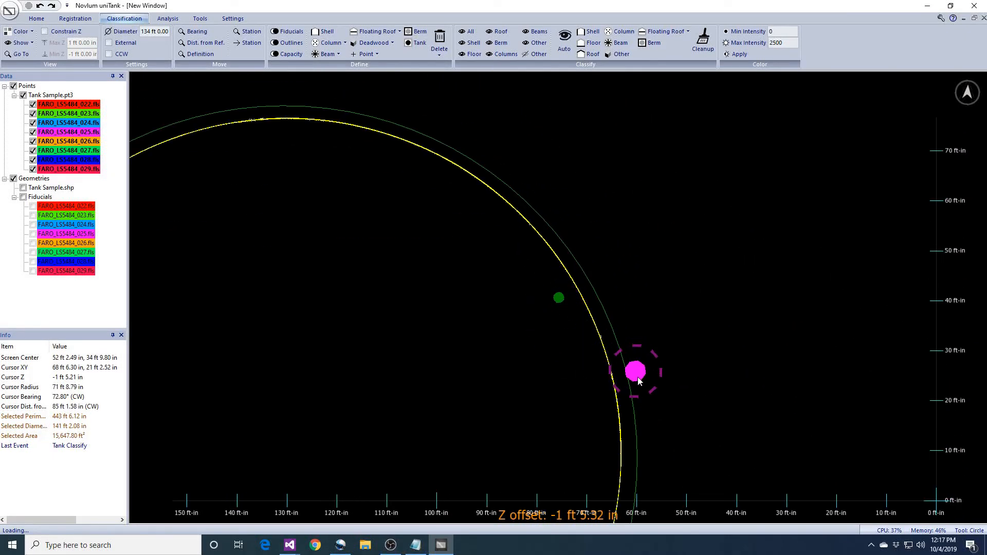
pyautogui.scroll(2, 596, 384)
pyautogui.moveTo(563, 390); pyautogui.dragTo(690, 357, button='right')
pyautogui.scroll(5, 720, 343)
pyautogui.moveTo(957, 355); pyautogui.dragTo(636, 296, button='middle')
pyautogui.moveTo(644, 364); pyautogui.dragTo(684, 361, button='right')
pyautogui.scroll(3, 761, 332)
pyautogui.moveTo(919, 266); pyautogui.dragTo(685, 321, button='middle')
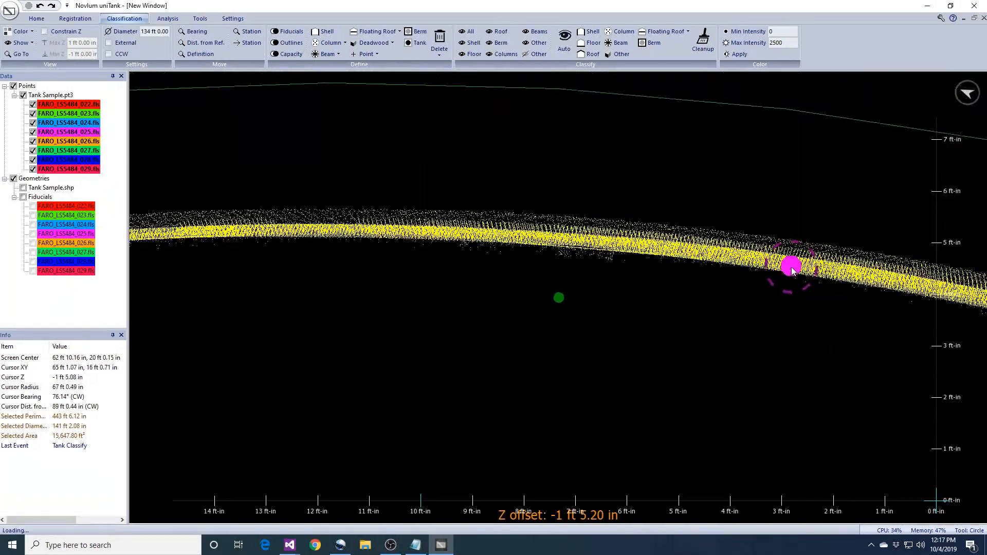
# Display only the roof and clean up its Roof classification for all scans, cutoff Above and Below, surface dimension 5 ft, threshold 1 in.
pyautogui.click(500, 35)
pyautogui.scroll(-15, 702, 339)
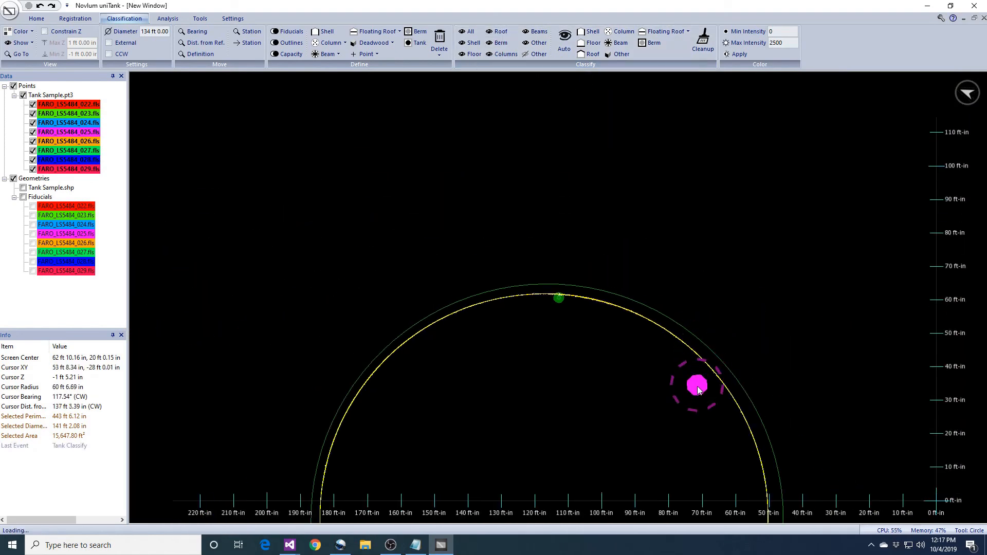
pyautogui.moveTo(706, 314); pyautogui.dragTo(707, 252, button='middle')
pyautogui.click(705, 55)
pyautogui.click(500, 326)
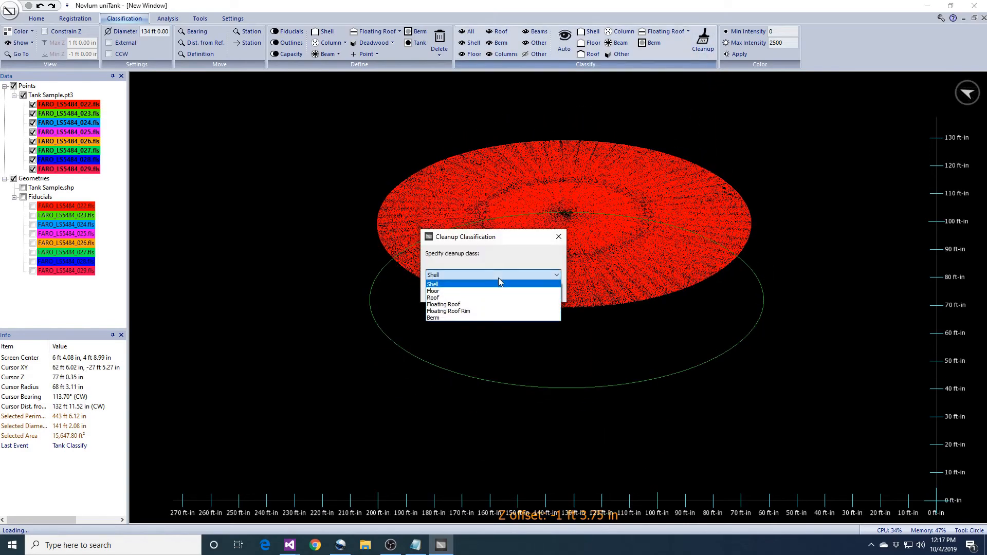
pyautogui.click(500, 292)
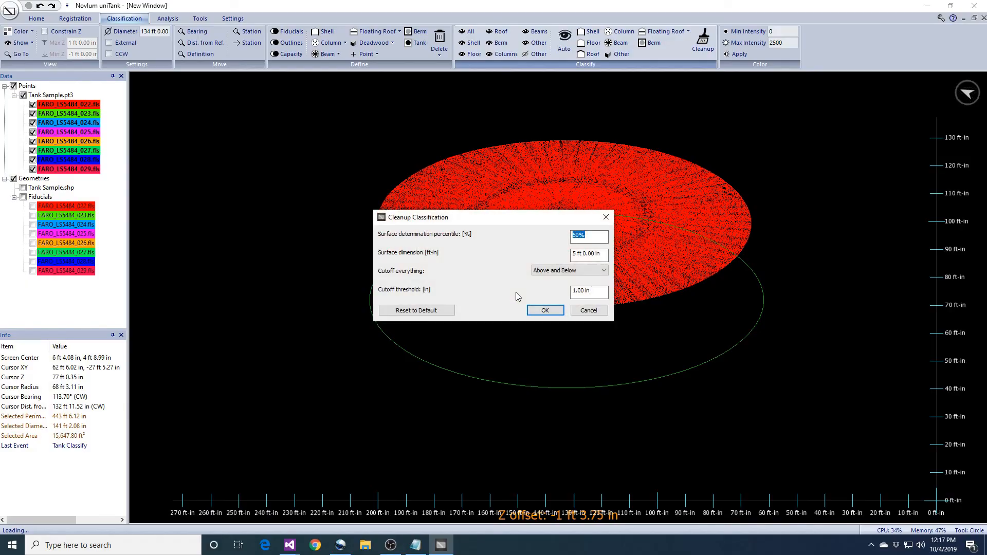
pyautogui.click(545, 311)
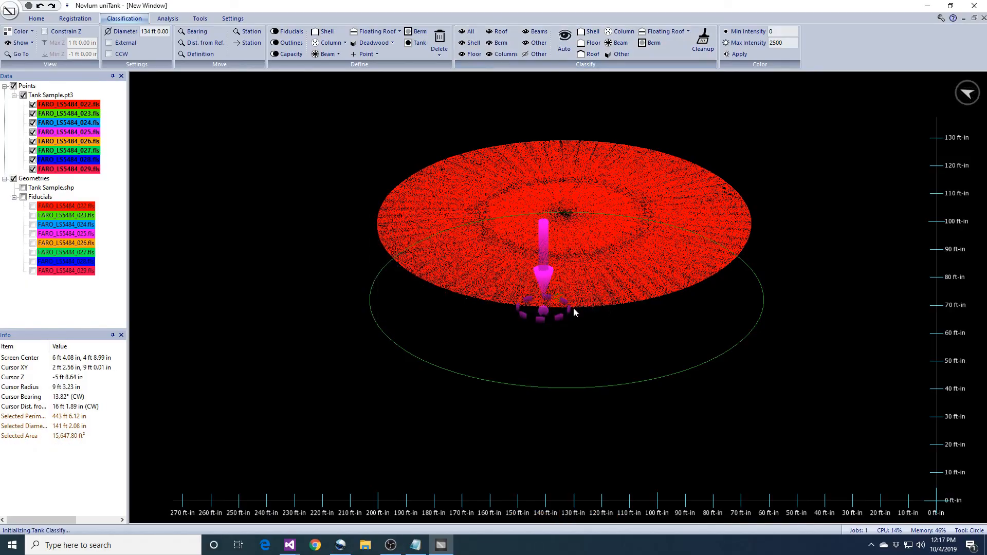
# Examine the cleaned-up roof points around the circular openings near the roof's edge from several angles.
pyautogui.moveTo(730, 326); pyautogui.dragTo(675, 419, button='right')
pyautogui.moveTo(674, 418); pyautogui.dragTo(641, 378, button='middle')
pyautogui.scroll(3, 641, 378)
pyautogui.scroll(5, 641, 380)
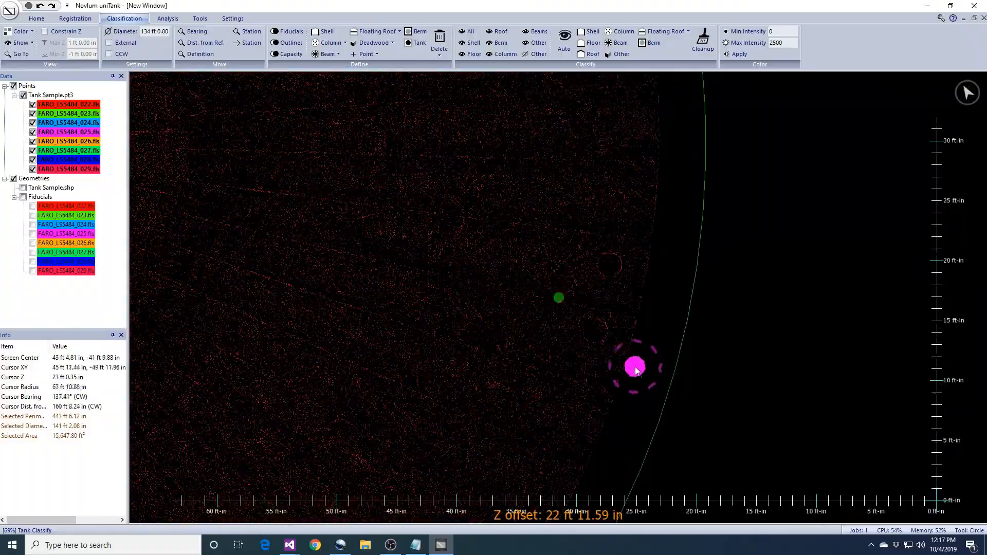
pyautogui.moveTo(563, 308); pyautogui.dragTo(548, 230, button='right')
pyautogui.moveTo(548, 226); pyautogui.dragTo(570, 310, button='middle')
pyautogui.moveTo(571, 310); pyautogui.dragTo(568, 380, button='right')
pyautogui.scroll(5, 546, 417)
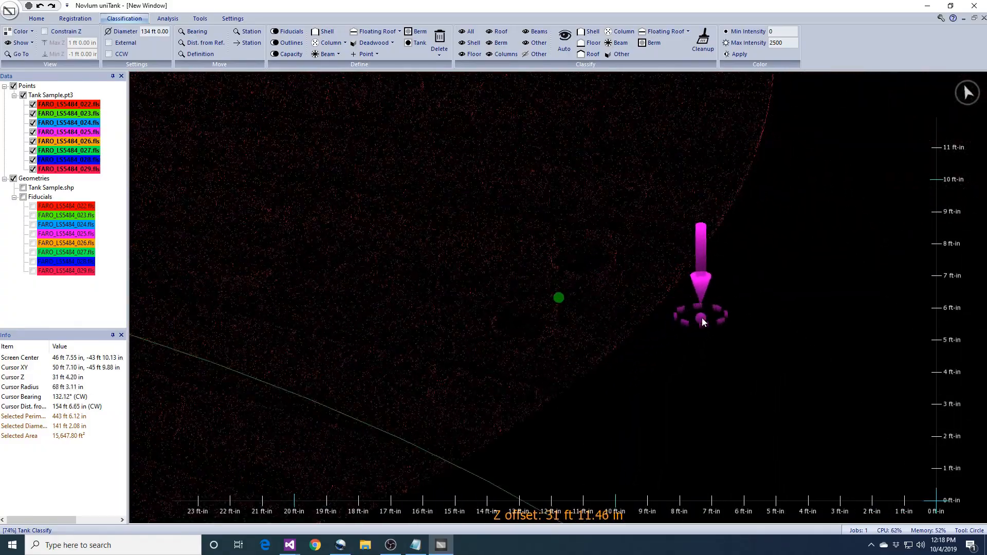
pyautogui.moveTo(702, 318); pyautogui.dragTo(726, 308, button='right')
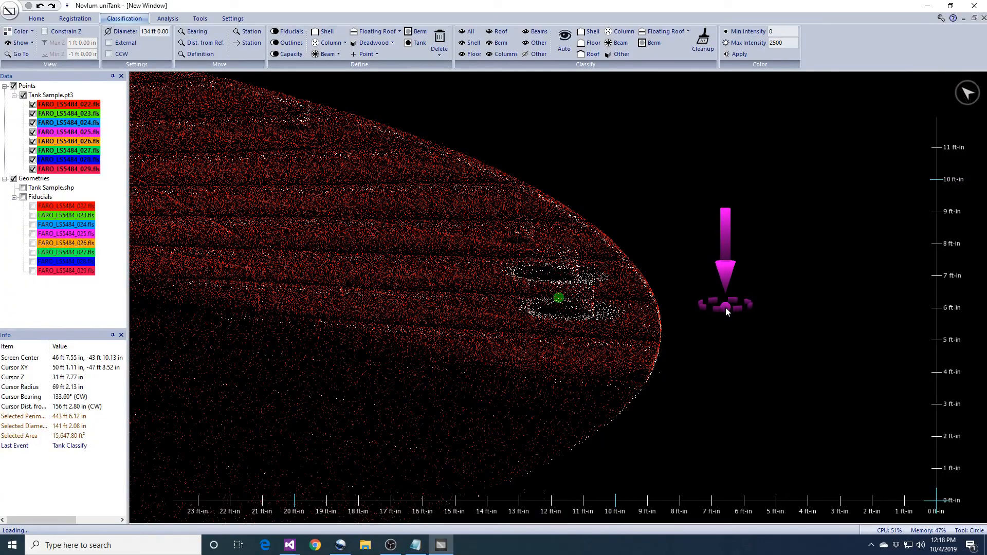
pyautogui.scroll(-3, 720, 305)
pyautogui.moveTo(718, 302); pyautogui.dragTo(651, 308, button='right')
pyautogui.scroll(-3, 649, 308)
pyautogui.scroll(-3, 649, 307)
pyautogui.moveTo(629, 178); pyautogui.dragTo(639, 223, button='middle')
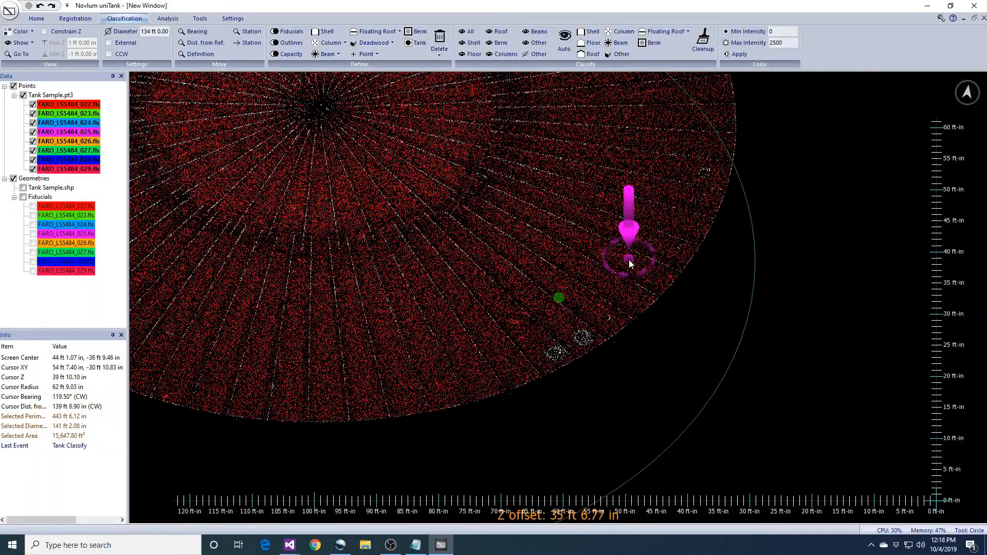